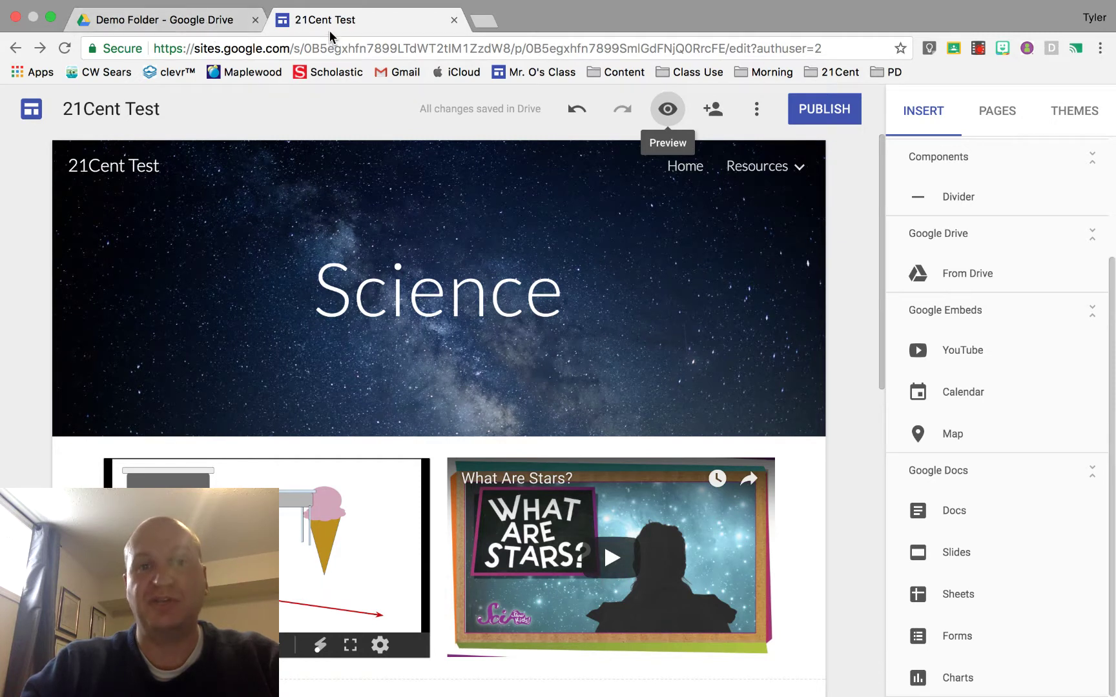
# In the Demo Folder on Drive, open the Share dialog for Osborne.pdf.
pyautogui.click(175, 23)
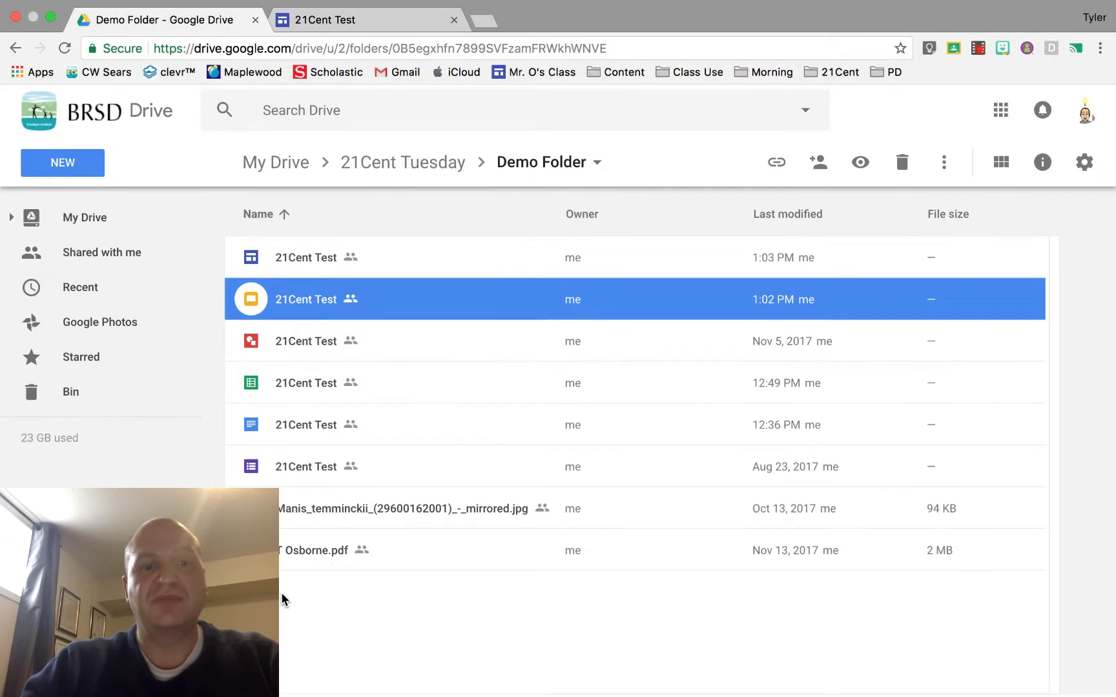
pyautogui.click(302, 559)
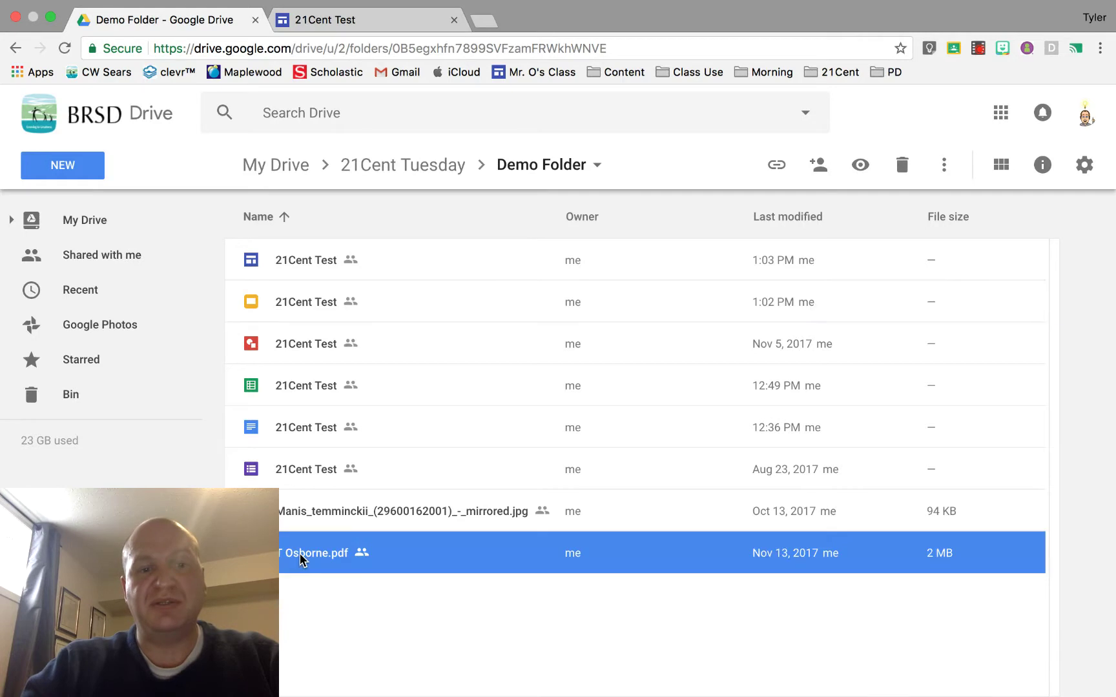
pyautogui.rightClick(300, 559)
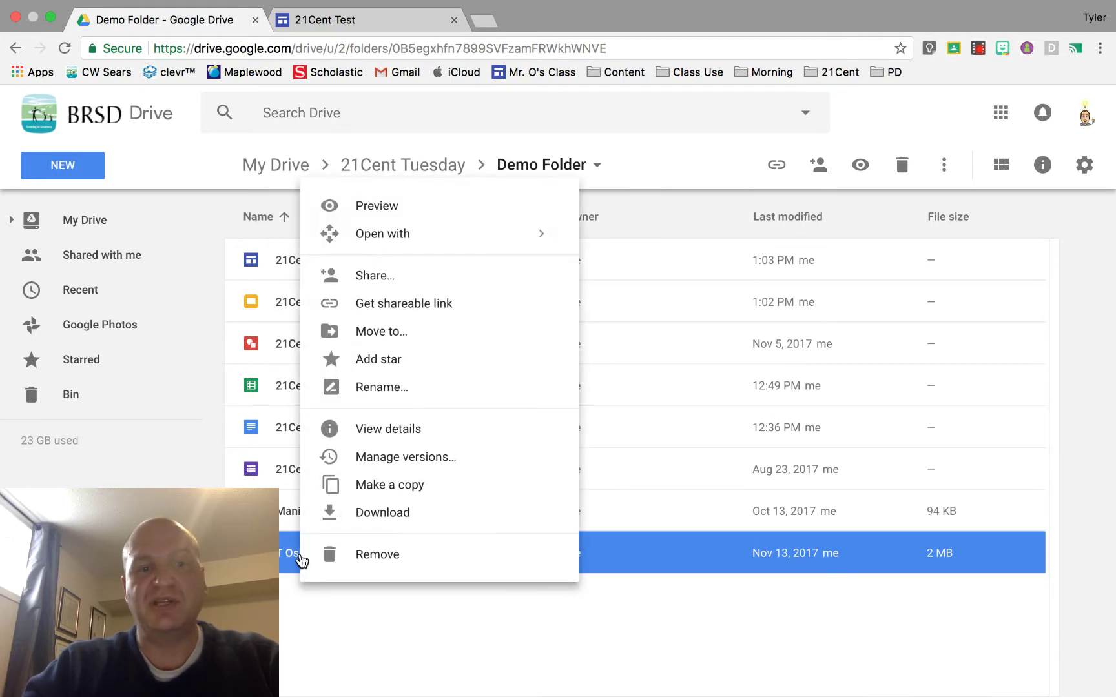
pyautogui.click(386, 277)
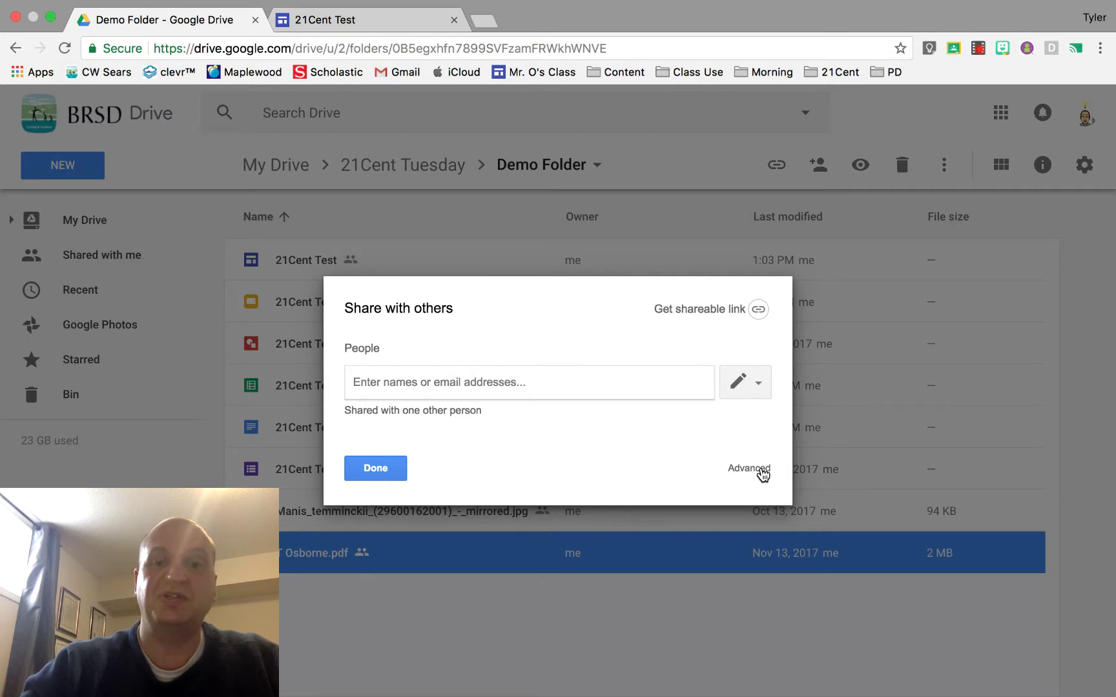
# Change Osborne.pdf link sharing to 'On – Anyone with the link', save, and return to the 21Cent Test editor.
pyautogui.click(762, 472)
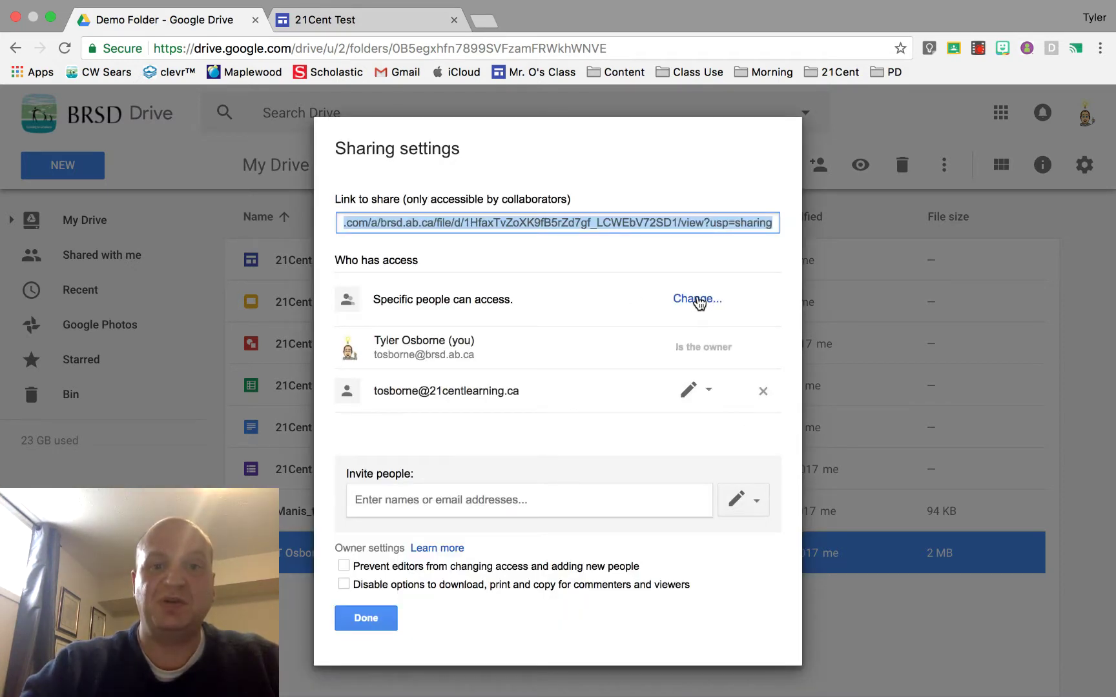
pyautogui.click(697, 300)
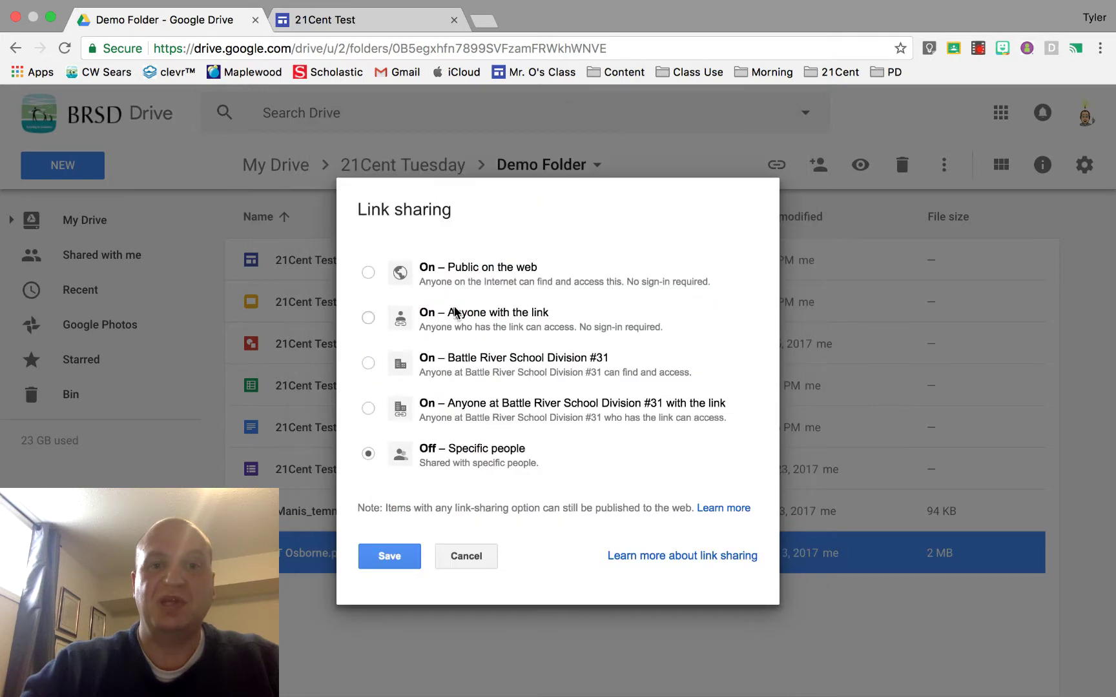
pyautogui.click(472, 321)
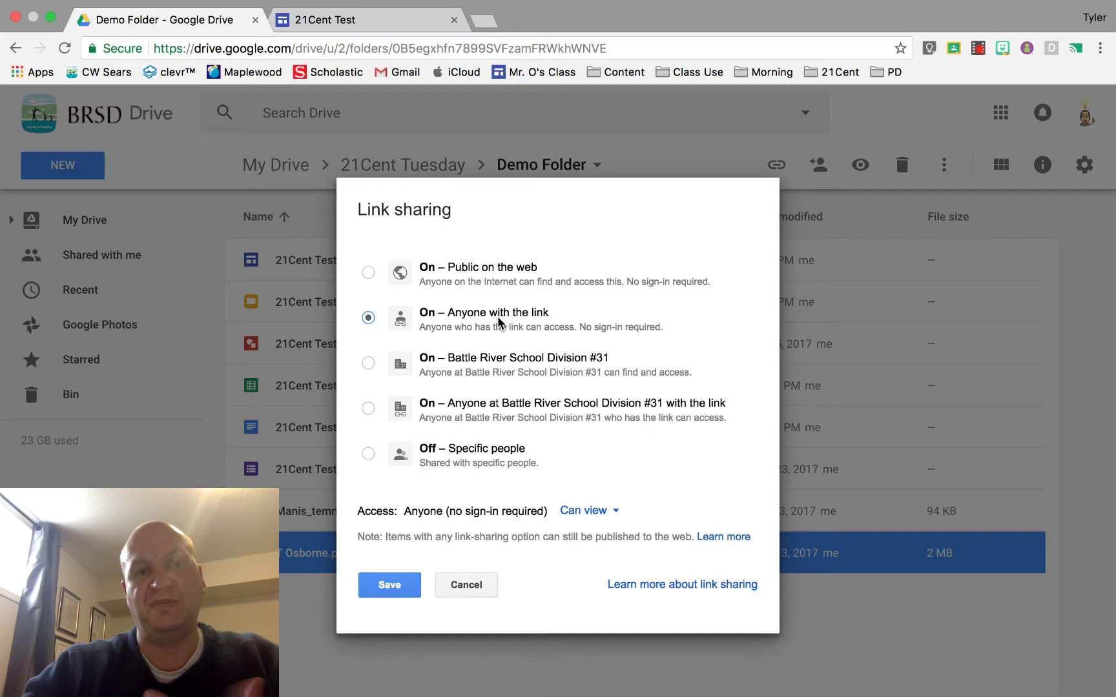
pyautogui.click(390, 586)
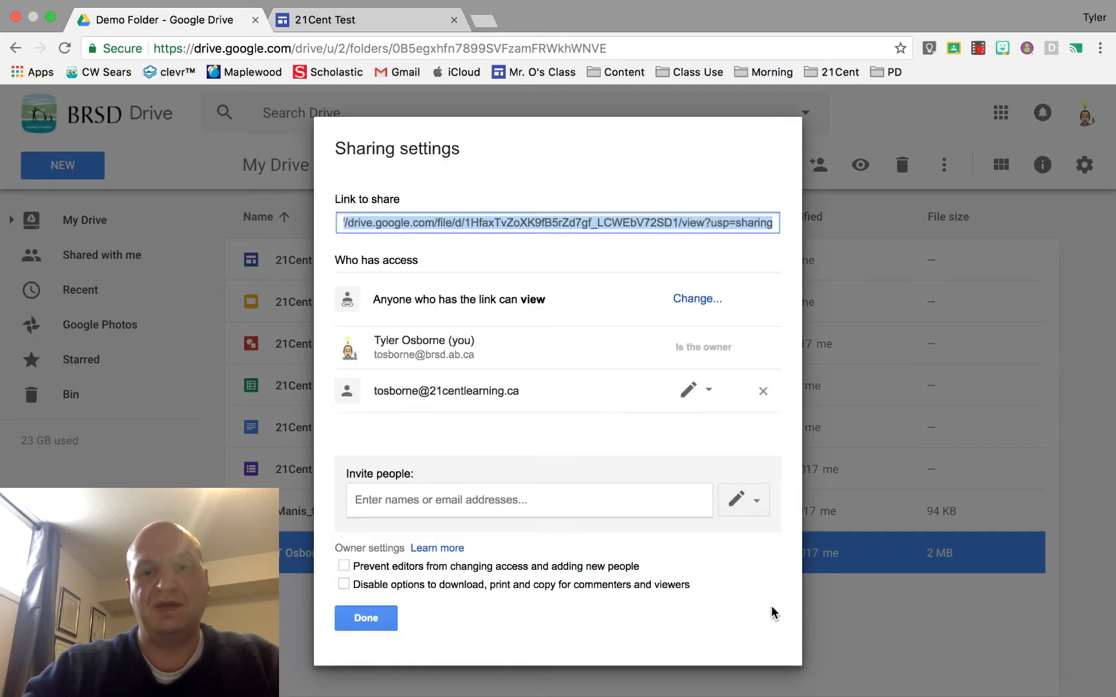
pyautogui.click(372, 622)
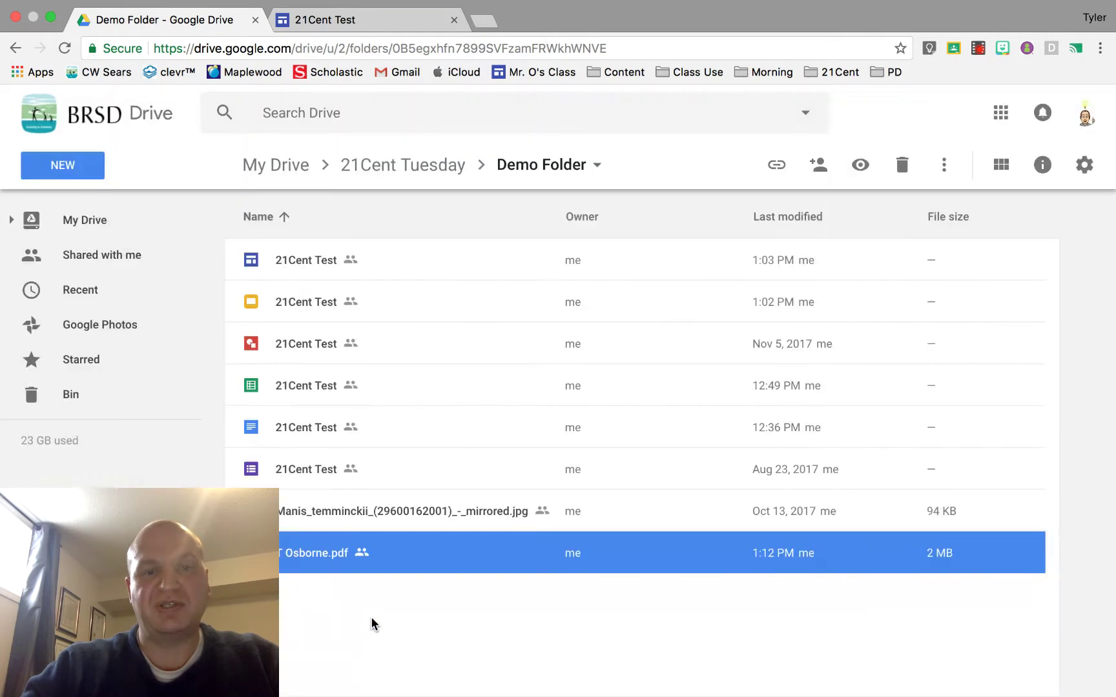
pyautogui.click(374, 26)
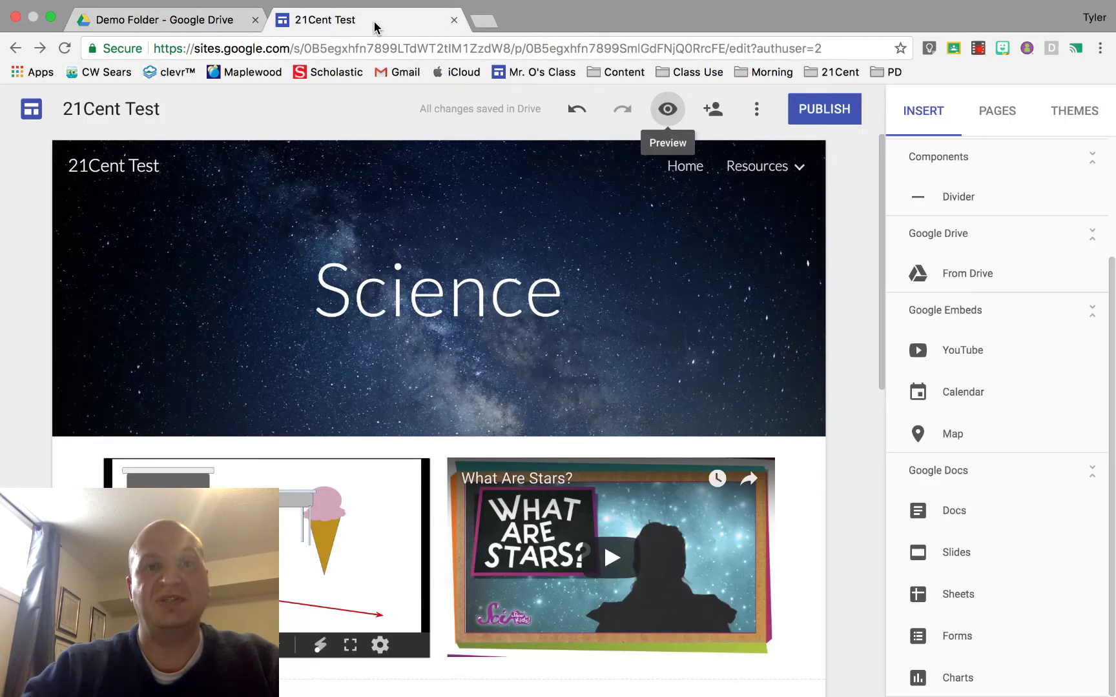
# Scroll the Insert panel down to Google Drive and choose From Drive.
pyautogui.scroll(-5, 847, 541)
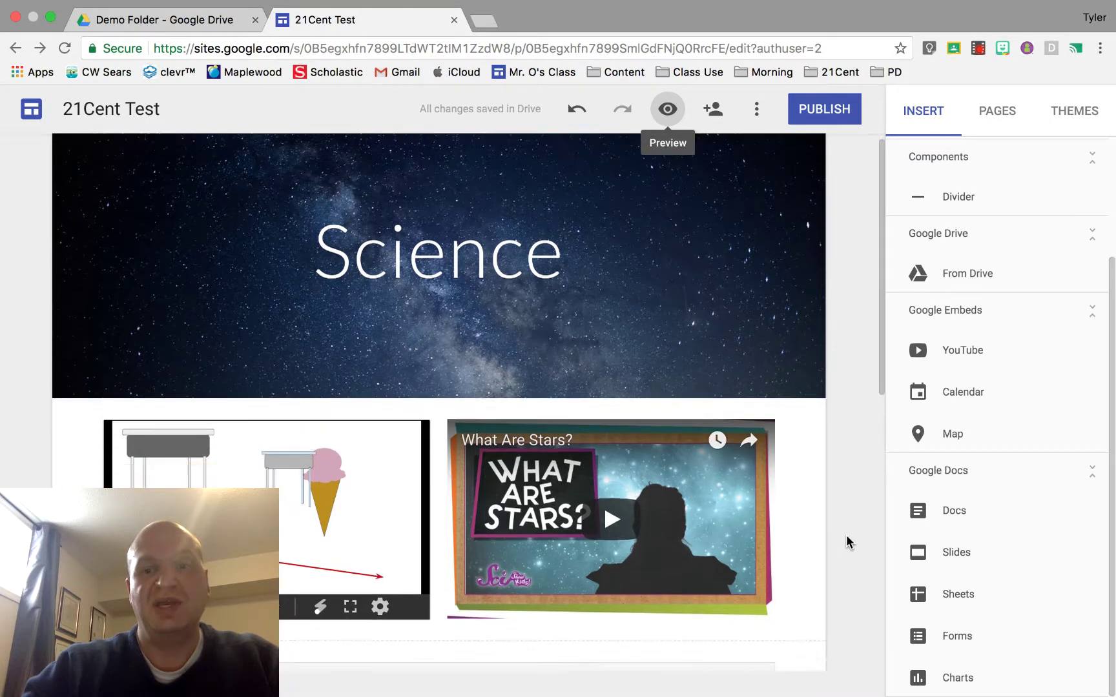
pyautogui.scroll(-5, 848, 541)
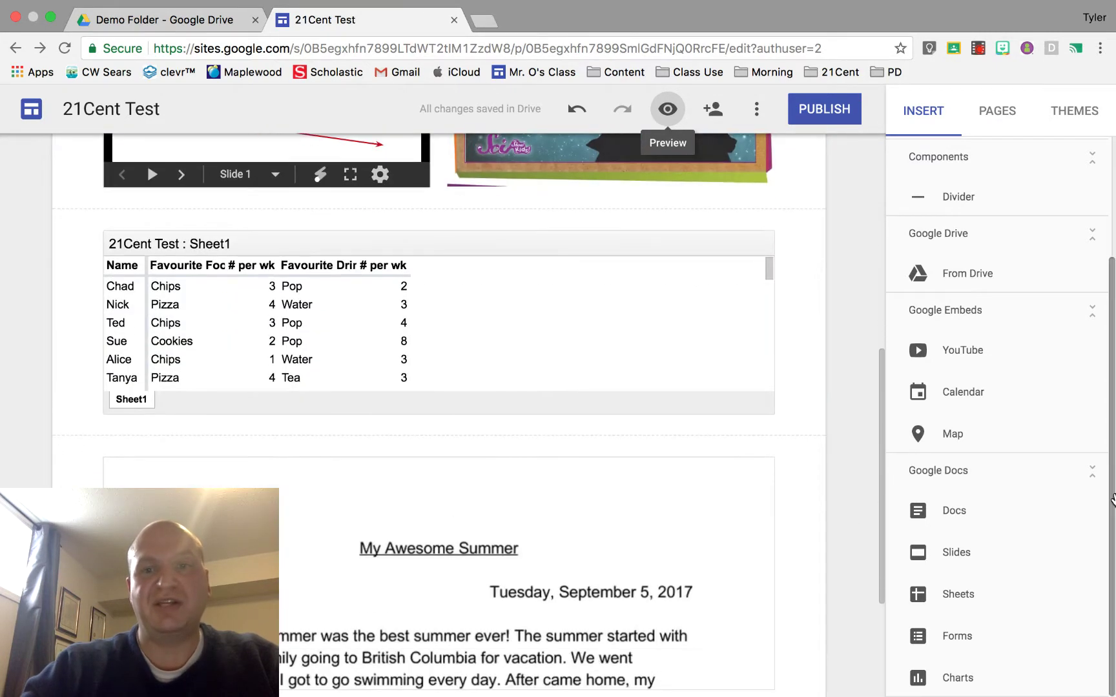
pyautogui.scroll(3, 1017, 212)
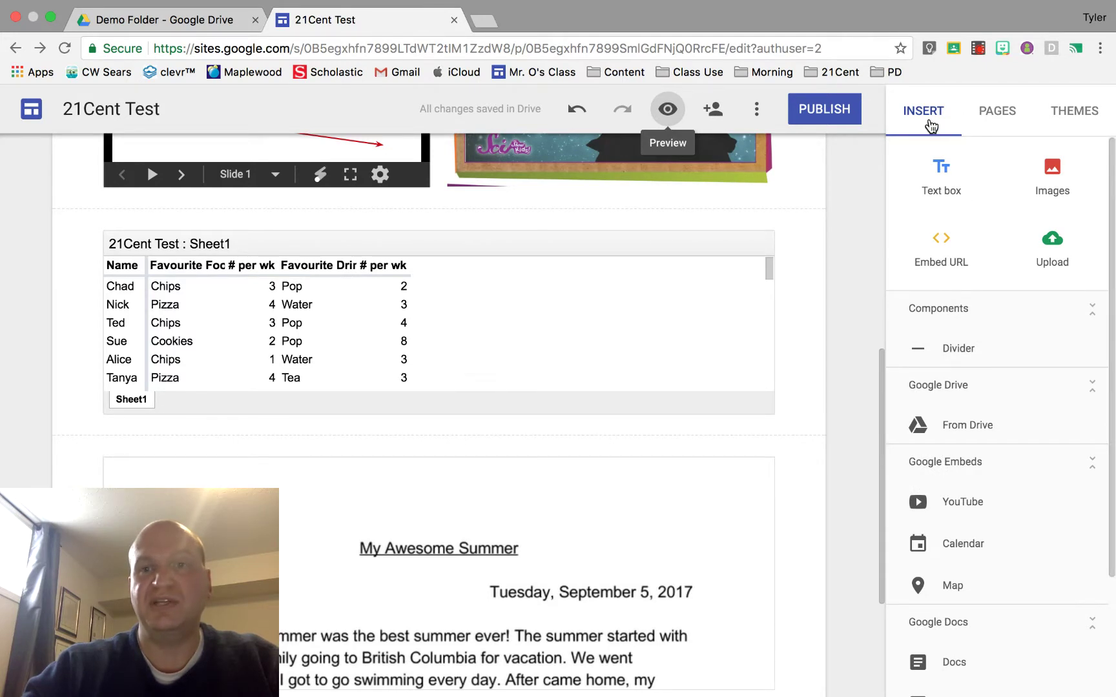
pyautogui.click(1003, 116)
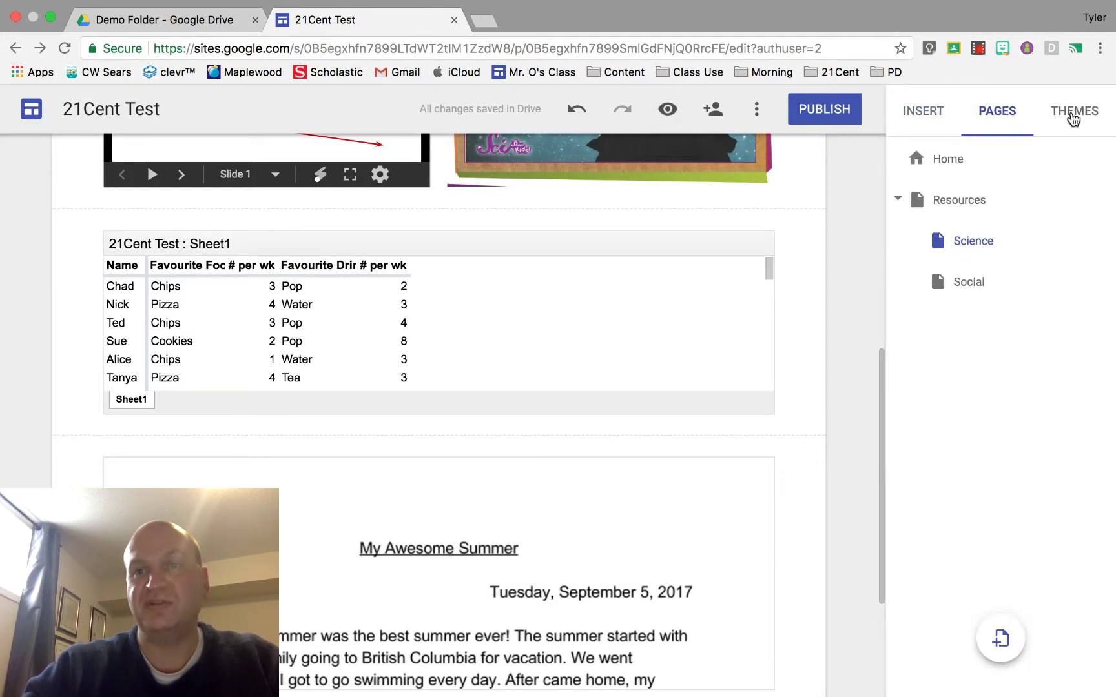
pyautogui.click(922, 113)
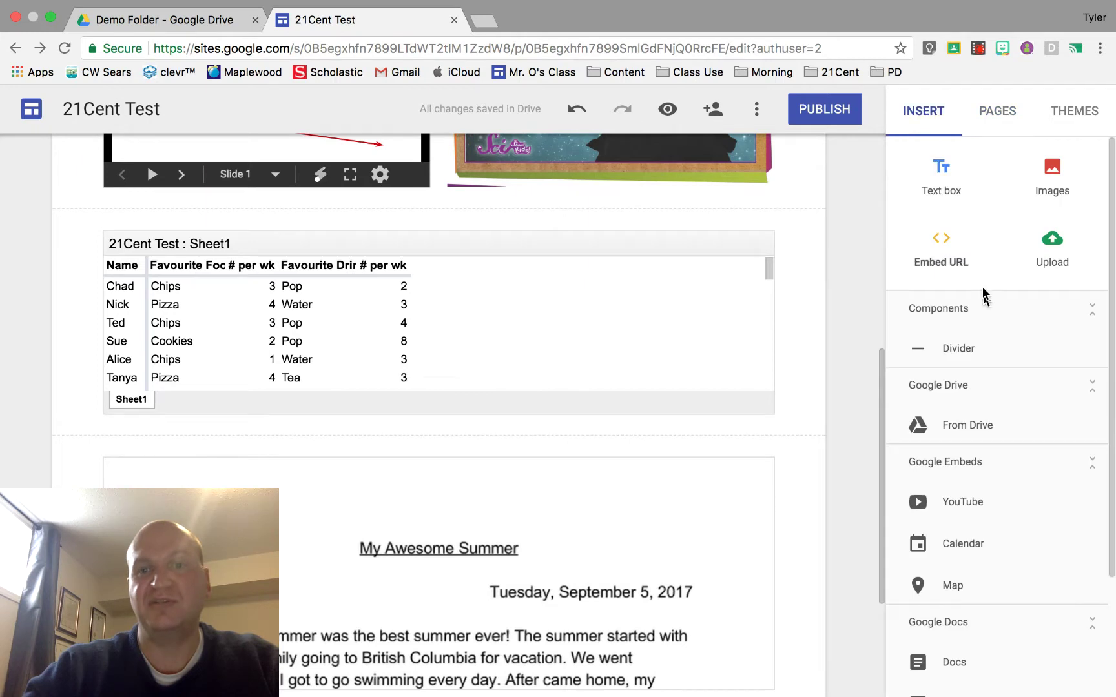
pyautogui.scroll(-4, 996, 413)
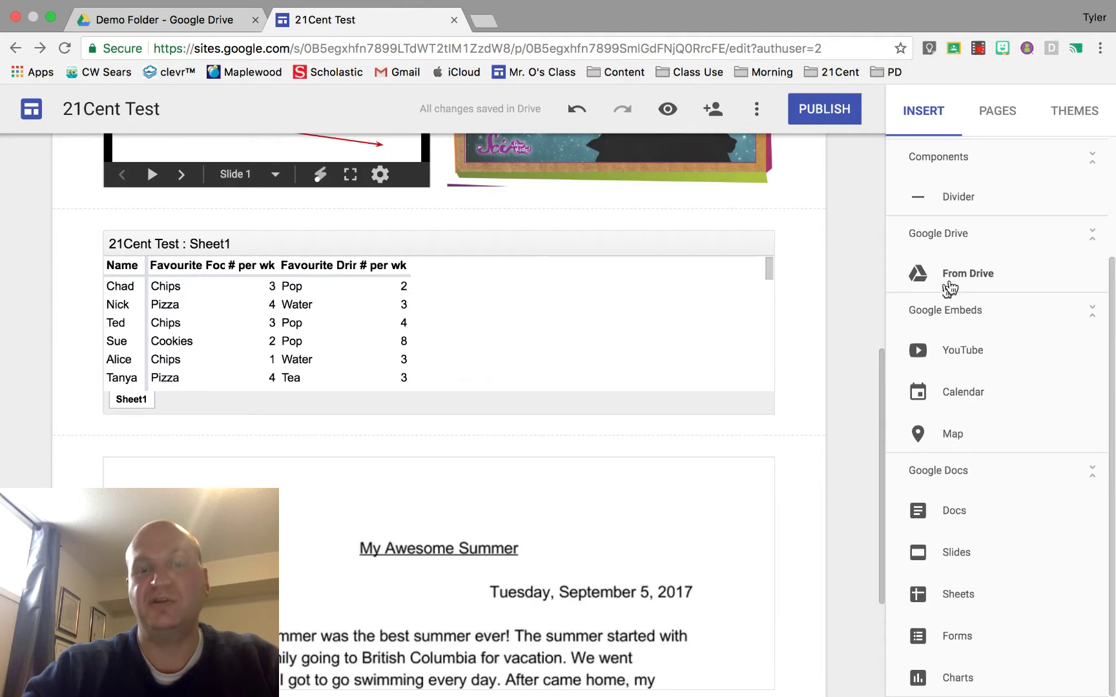
pyautogui.scroll(-1, 782, 474)
pyautogui.scroll(-5, 782, 474)
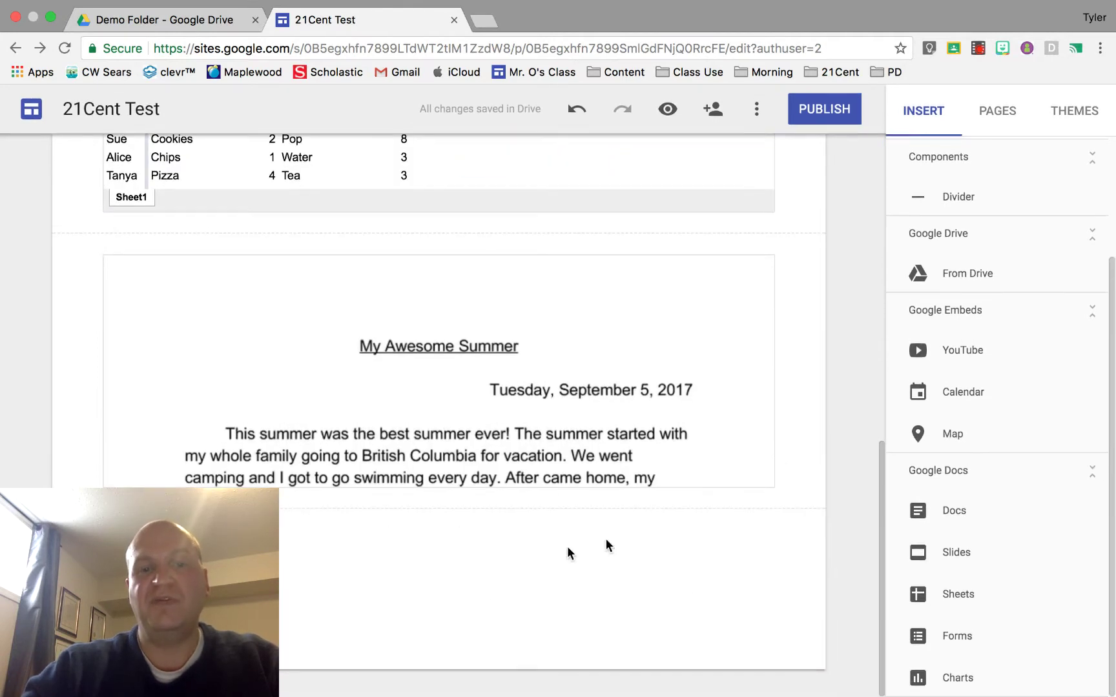
pyautogui.click(207, 555)
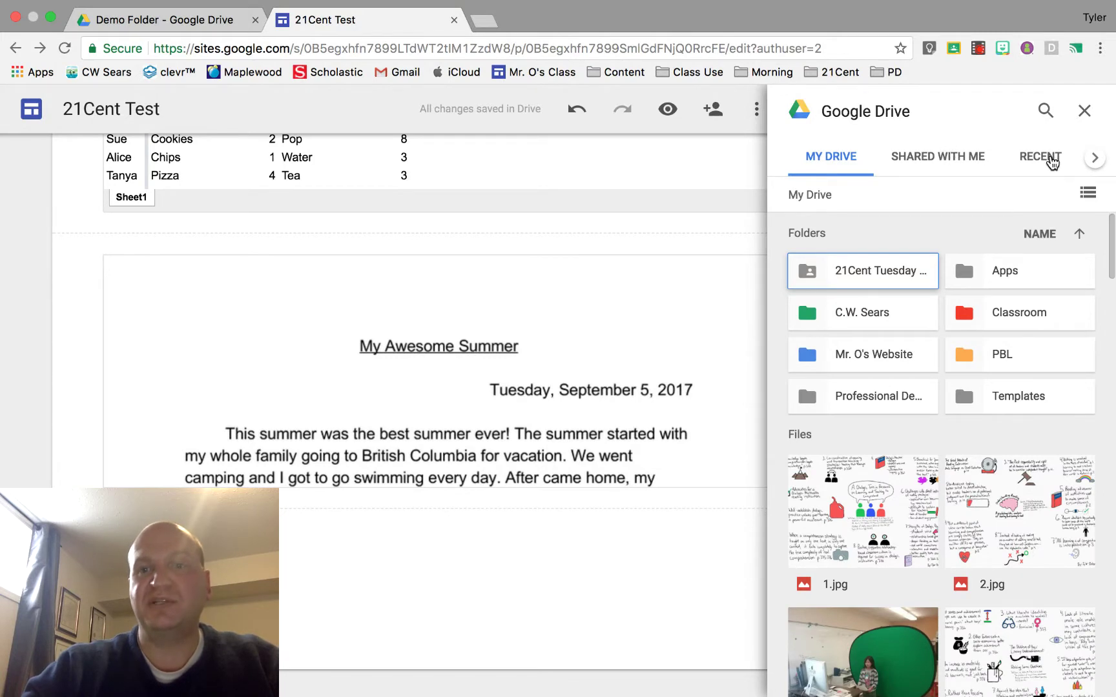
pyautogui.click(1053, 163)
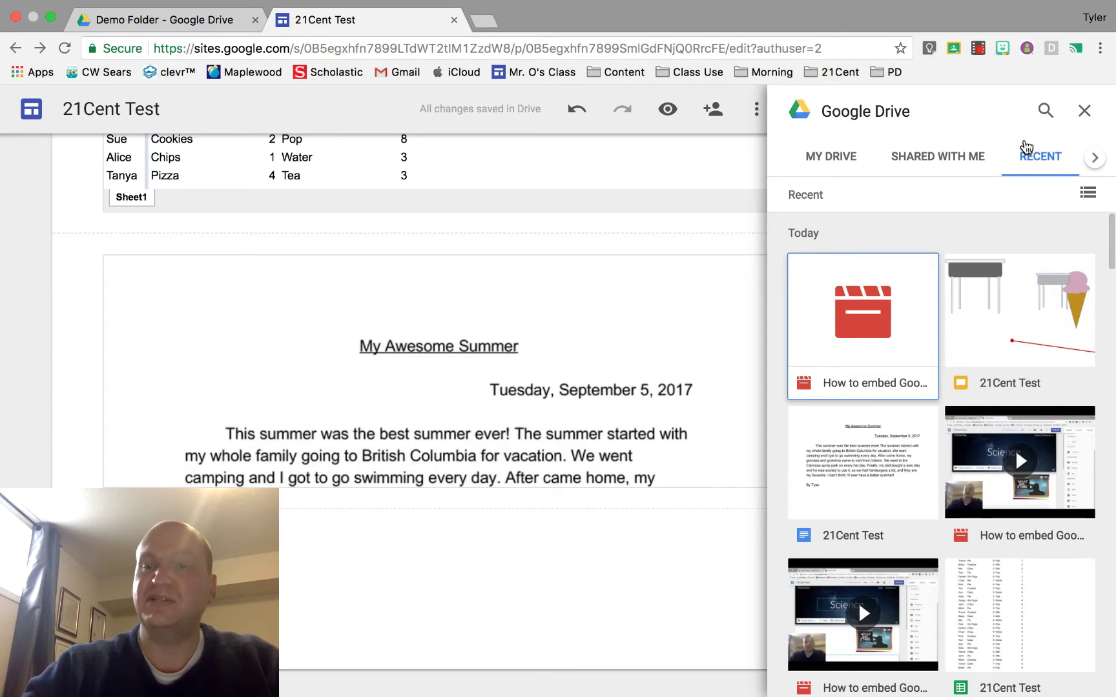
pyautogui.click(1045, 110)
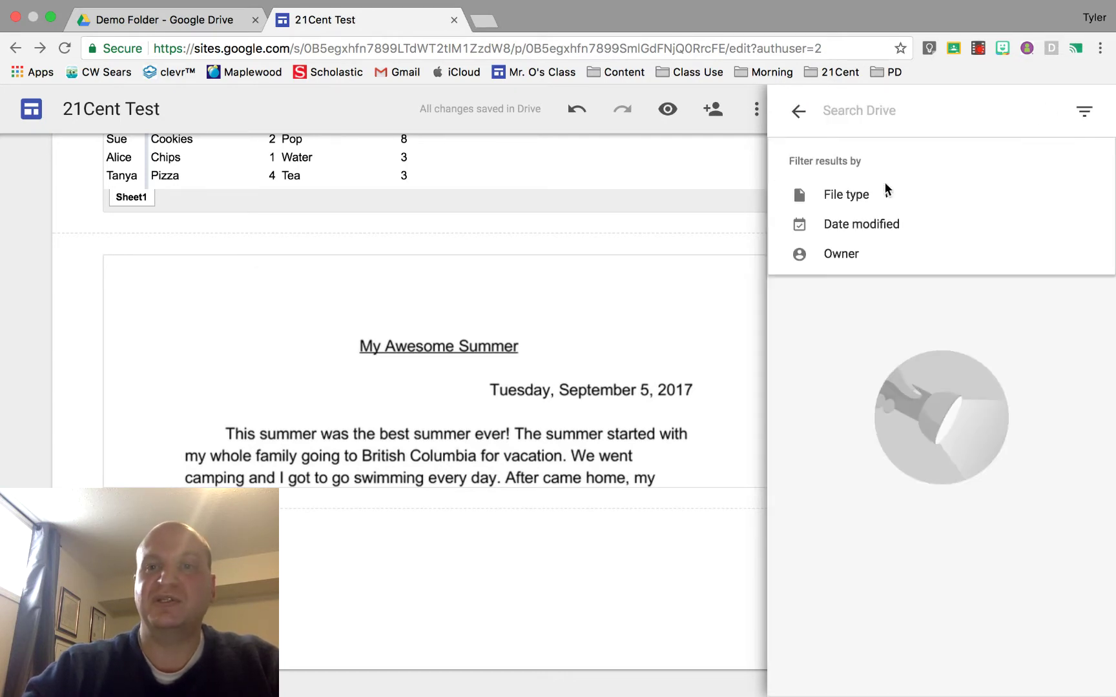
pyautogui.write('t Osborne')
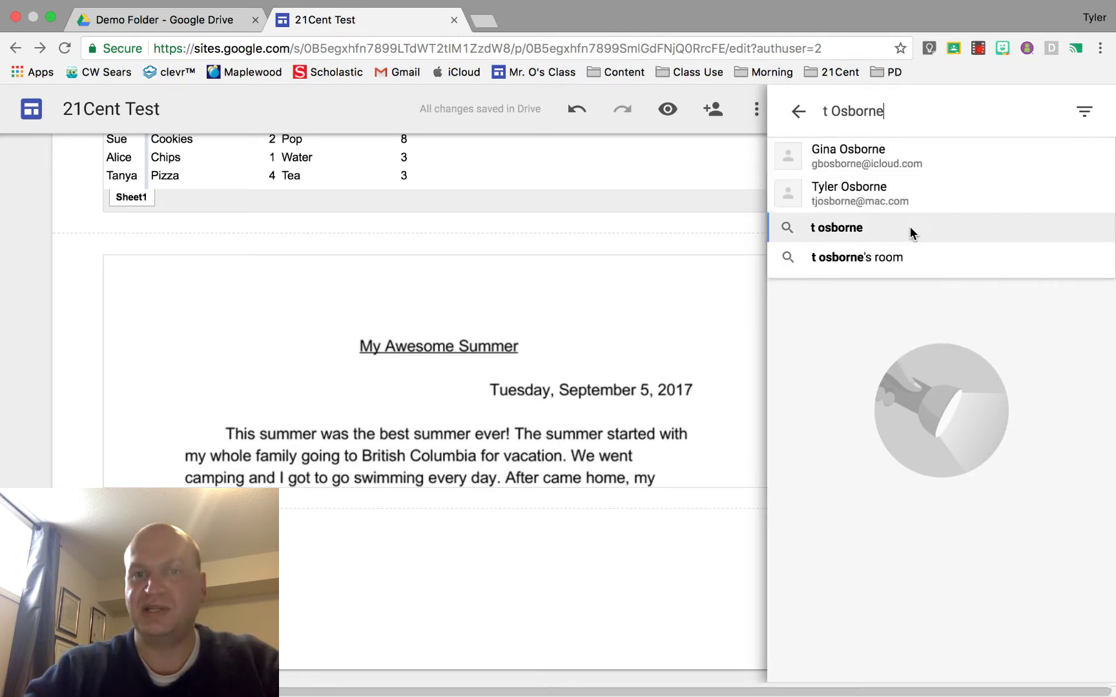
pyautogui.click(909, 227)
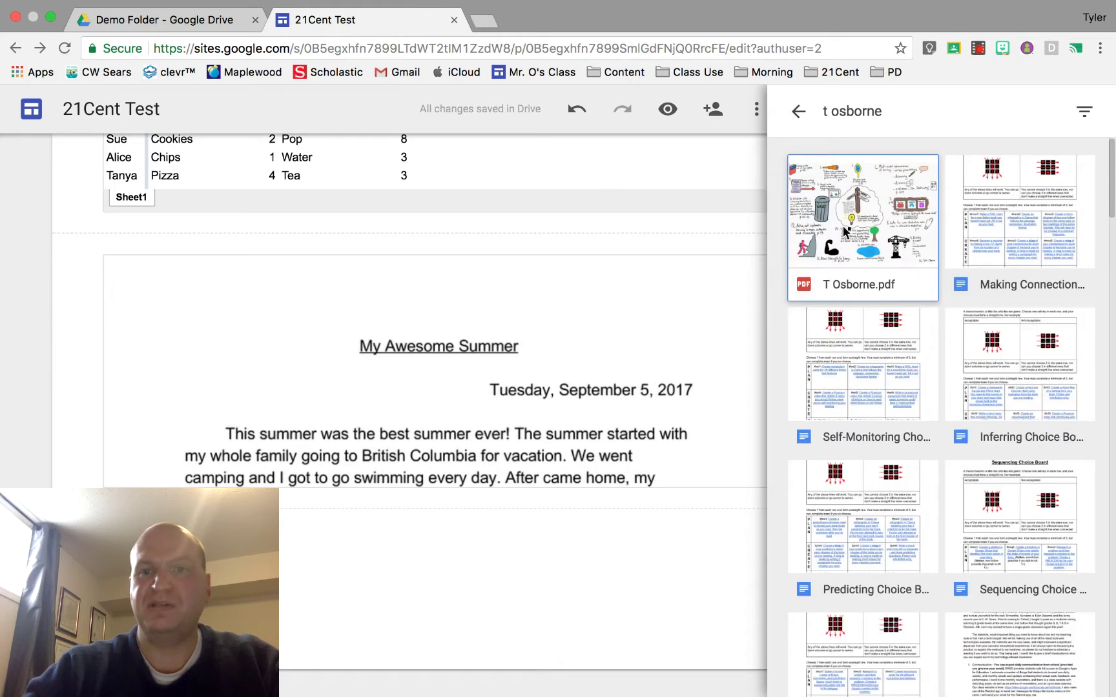
pyautogui.click(845, 231)
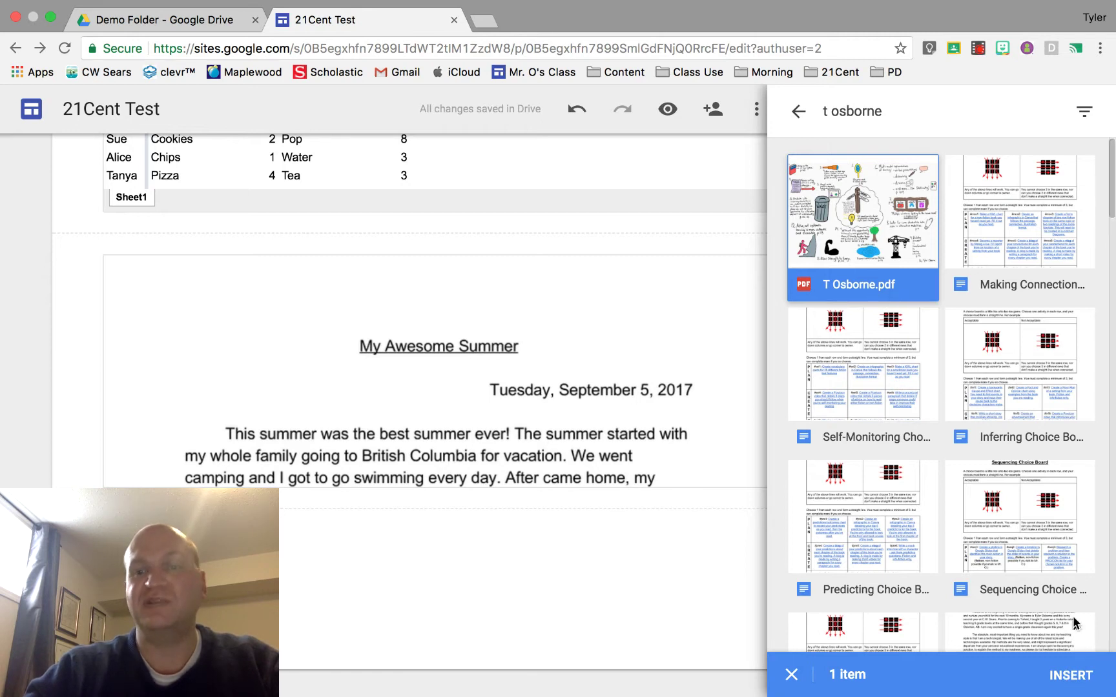
pyautogui.click(1074, 675)
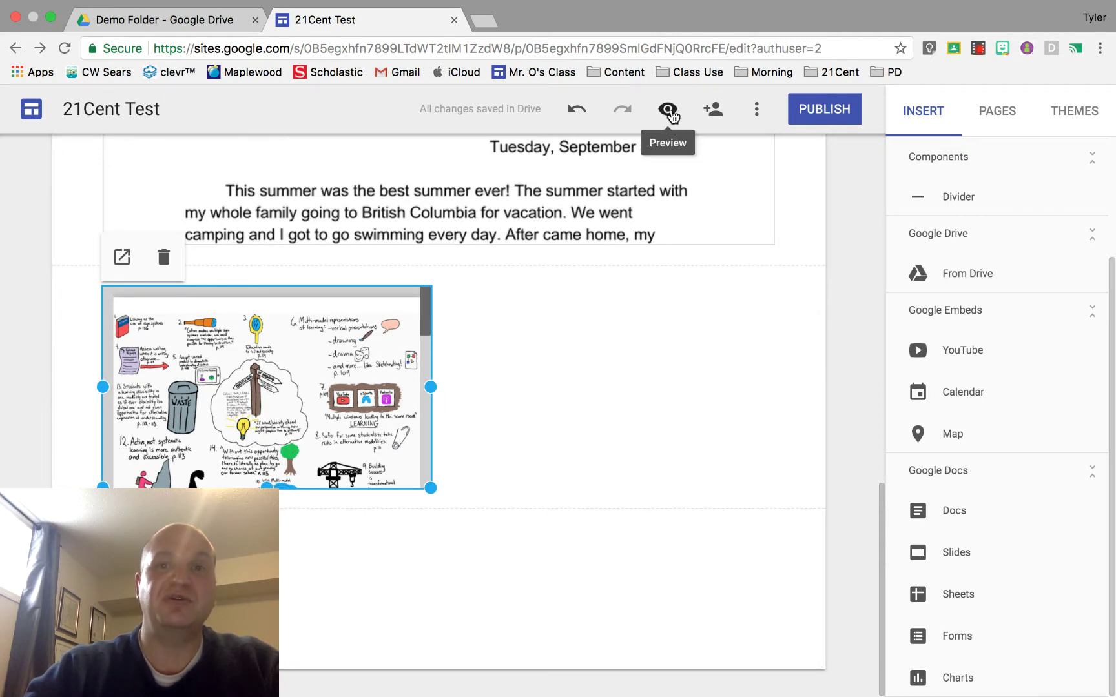
pyautogui.click(670, 111)
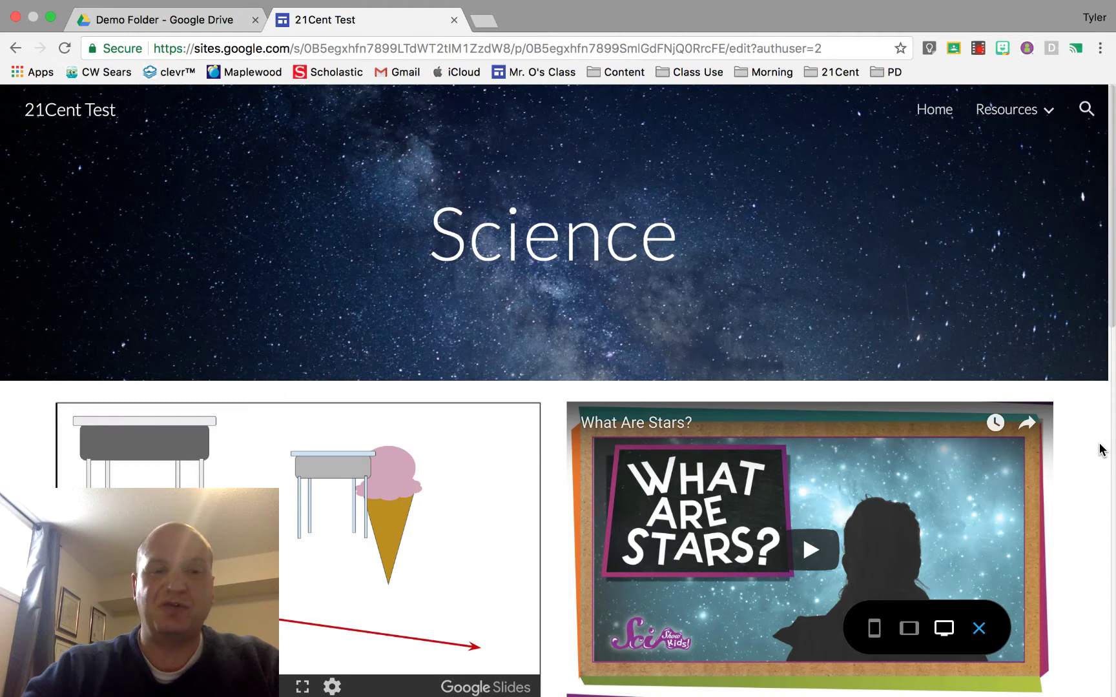
# Scroll the preview to the embedded PDF and pop it out into a new tab.
pyautogui.scroll(-5, 1083, 411)
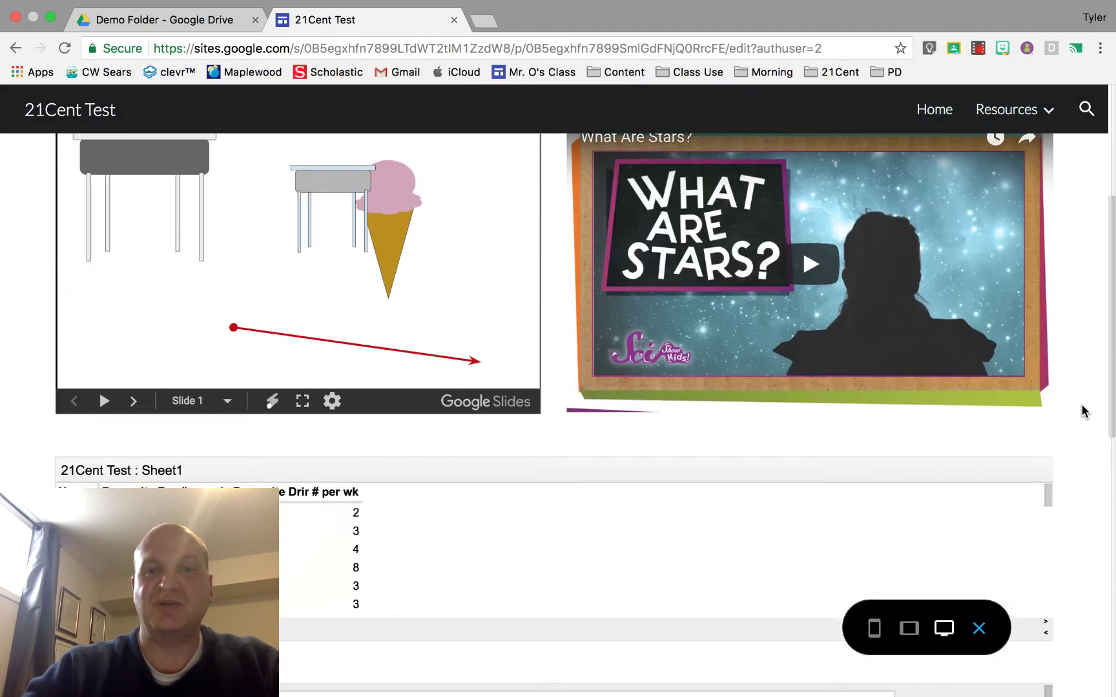
pyautogui.scroll(-10, 1083, 411)
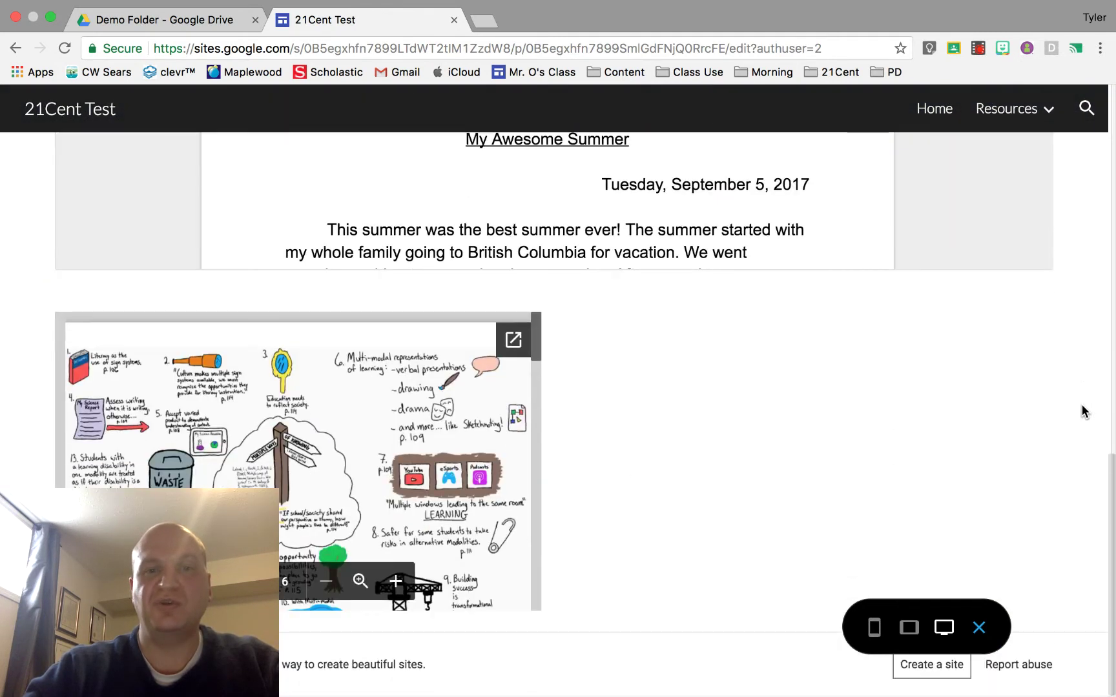
pyautogui.scroll(-3, 296, 498)
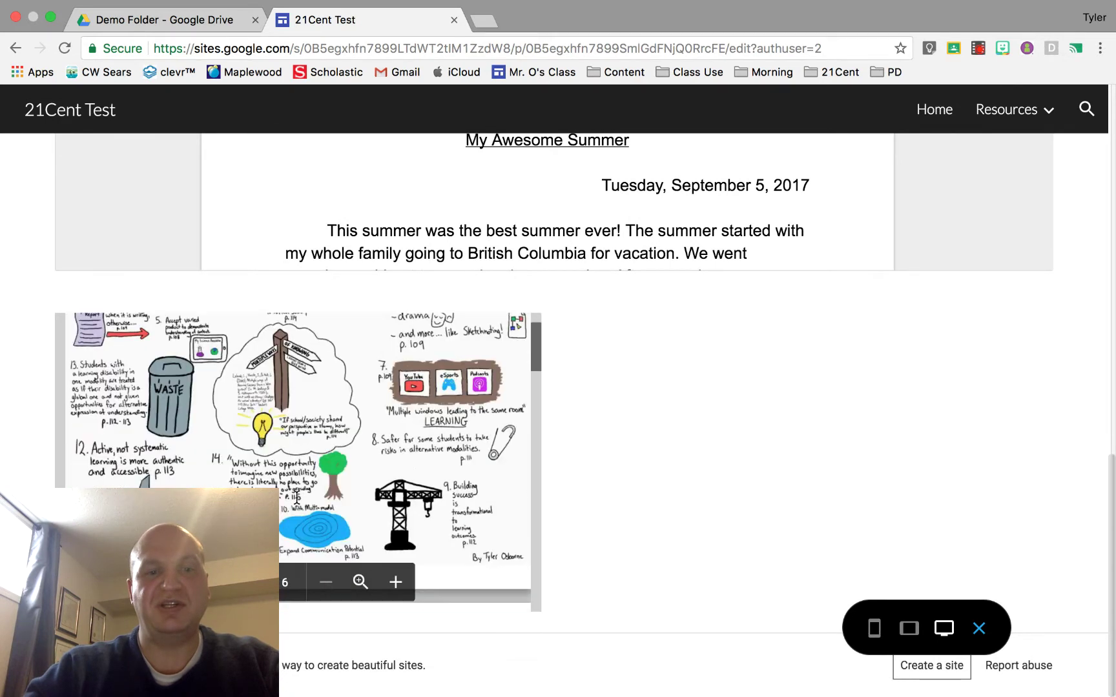
pyautogui.scroll(-5, 296, 498)
pyautogui.scroll(6, 297, 497)
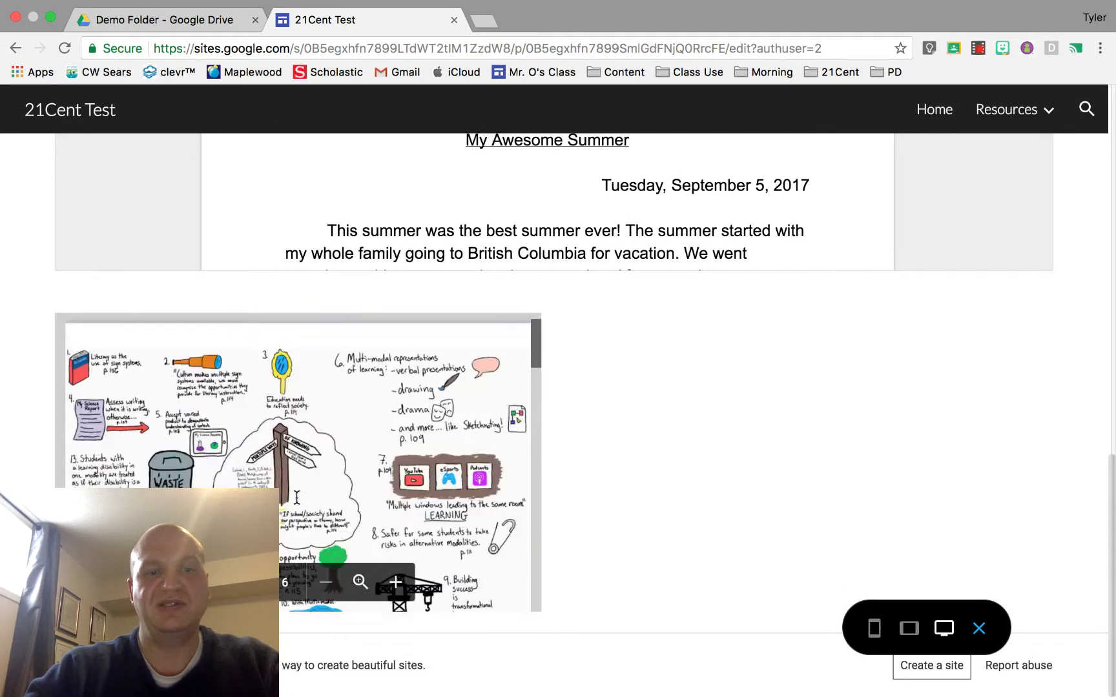
pyautogui.scroll(6, 296, 498)
pyautogui.scroll(-6, 607, 662)
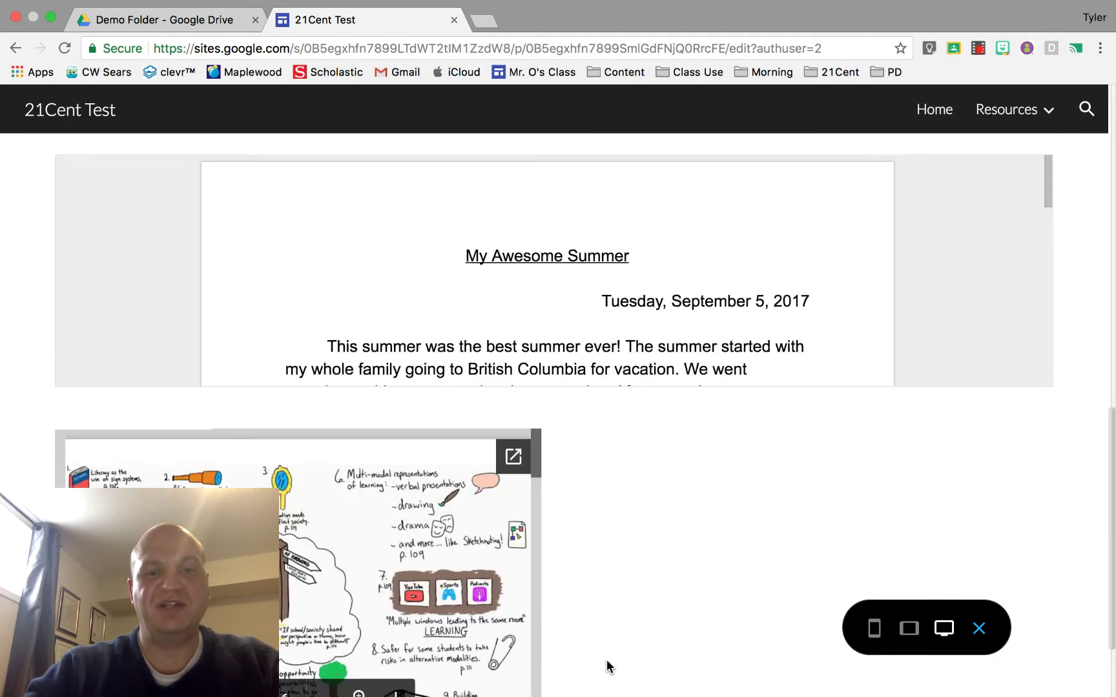
pyautogui.moveTo(517, 362)
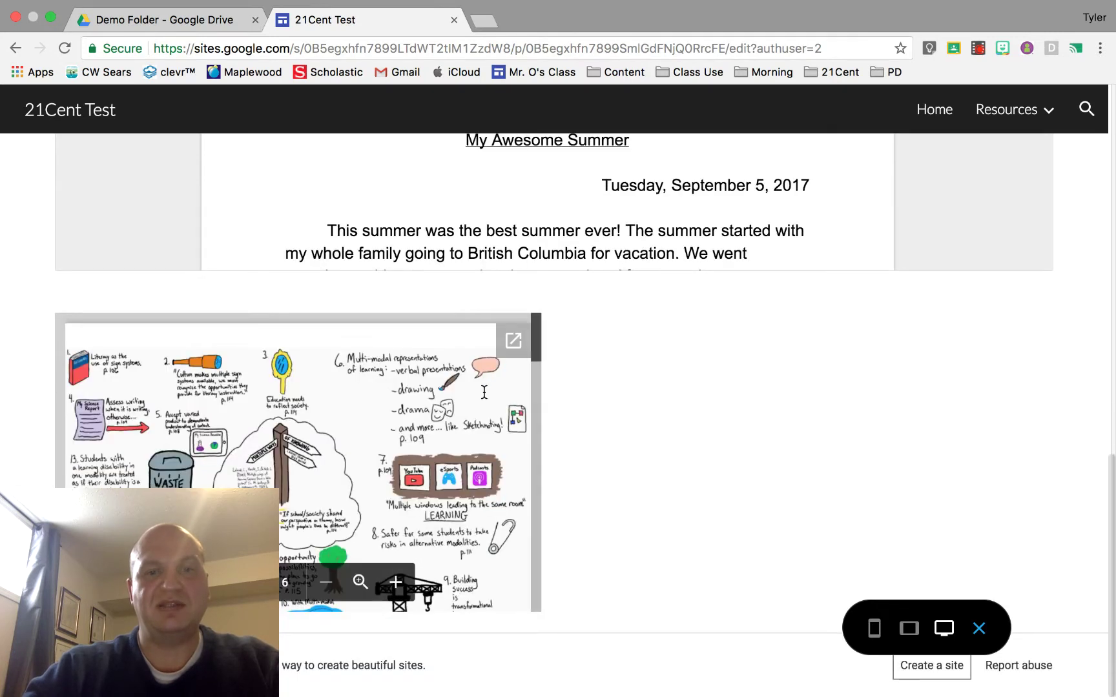
pyautogui.click(514, 356)
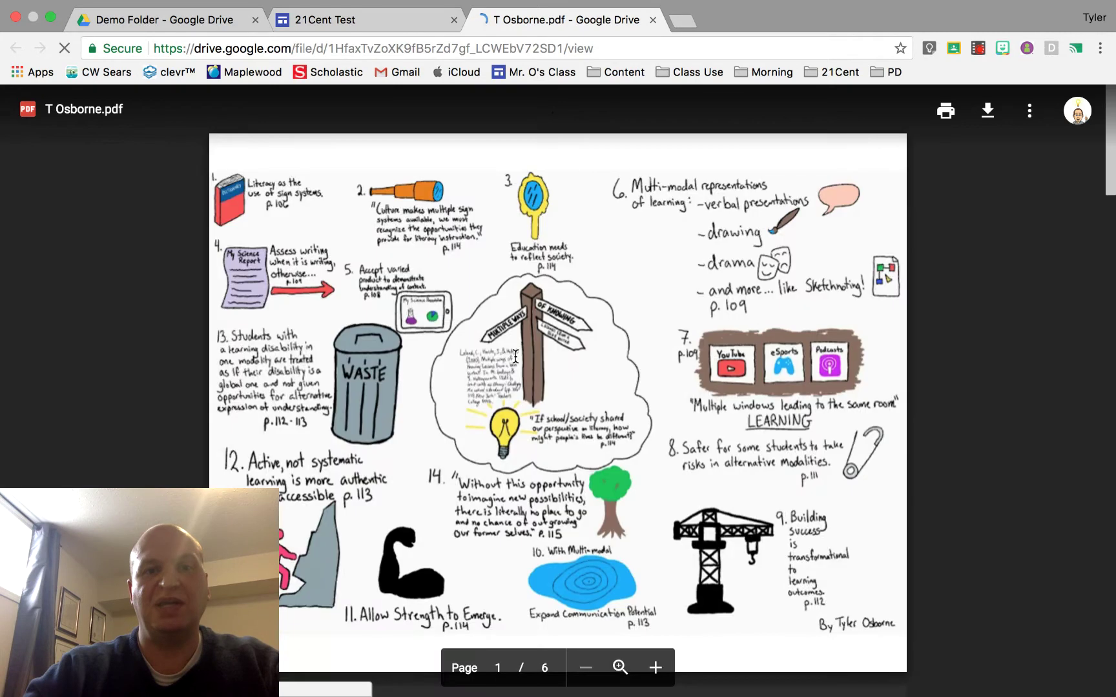
pyautogui.scroll(-3, 734, 377)
pyautogui.scroll(-15, 733, 378)
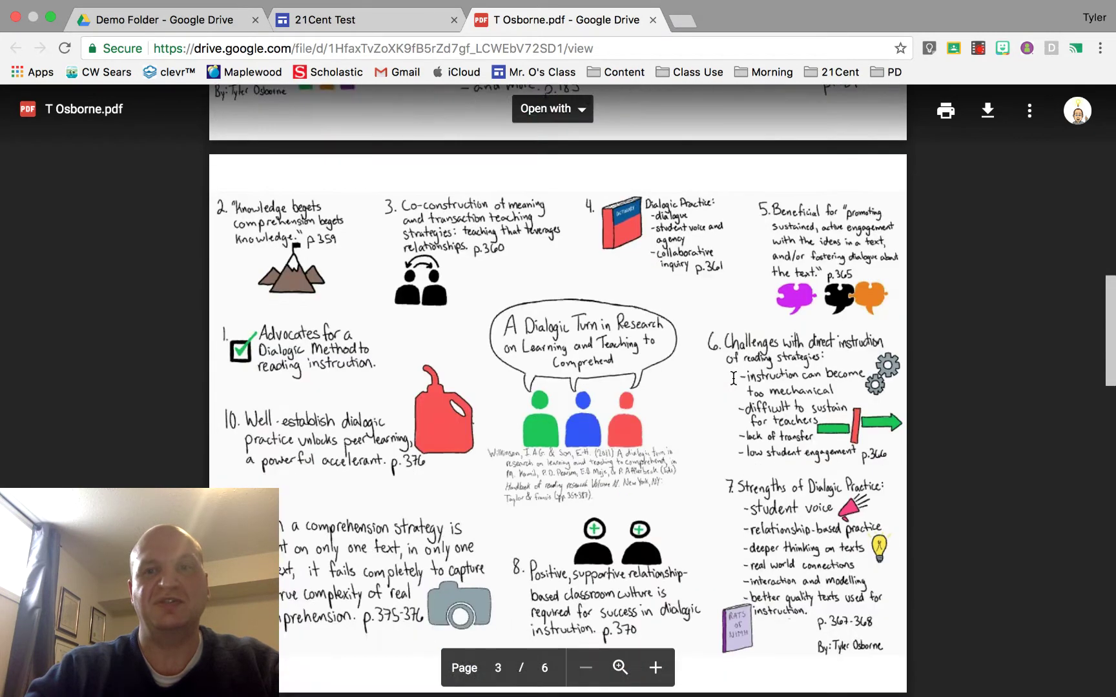
pyautogui.scroll(17, 734, 378)
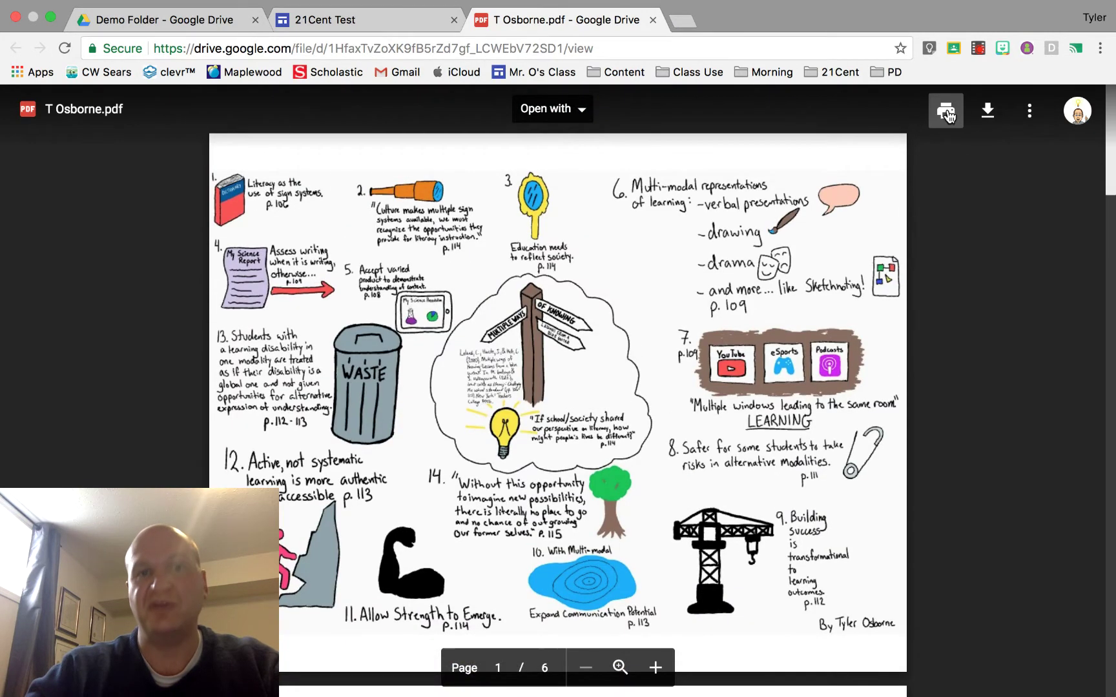
pyautogui.click(653, 20)
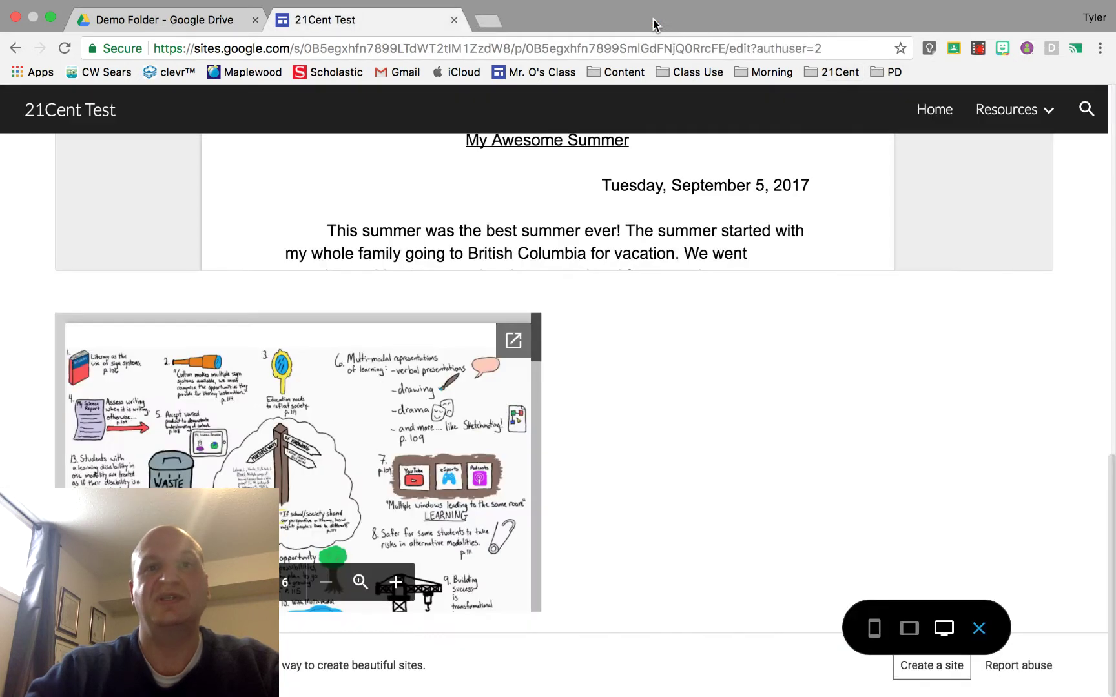
pyautogui.click(978, 631)
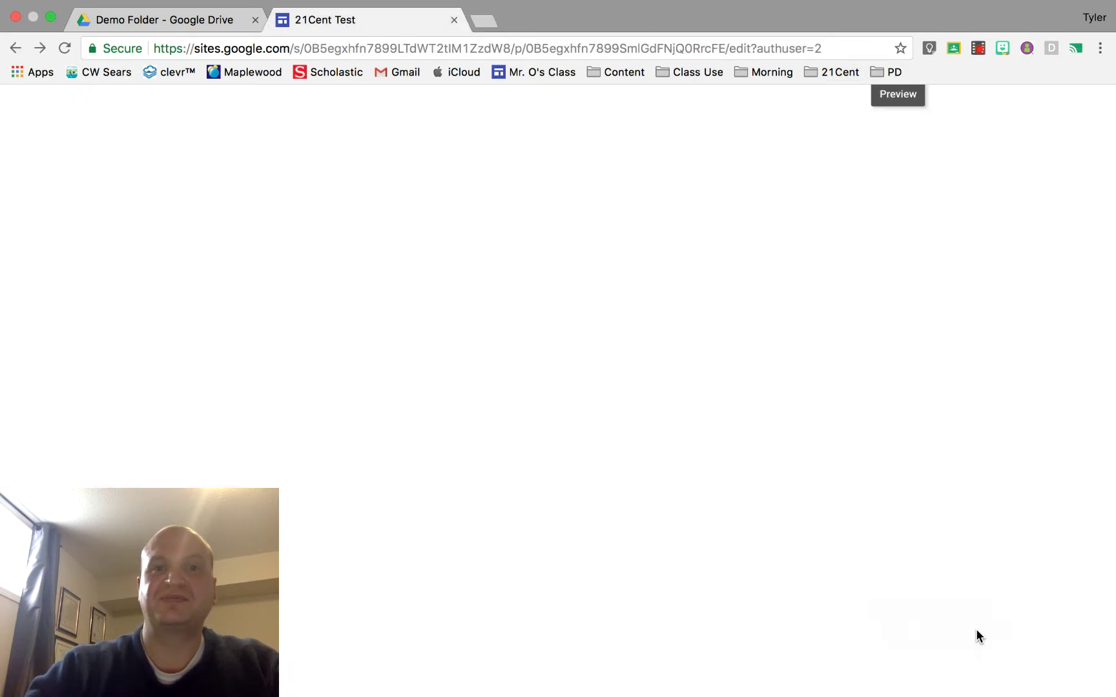